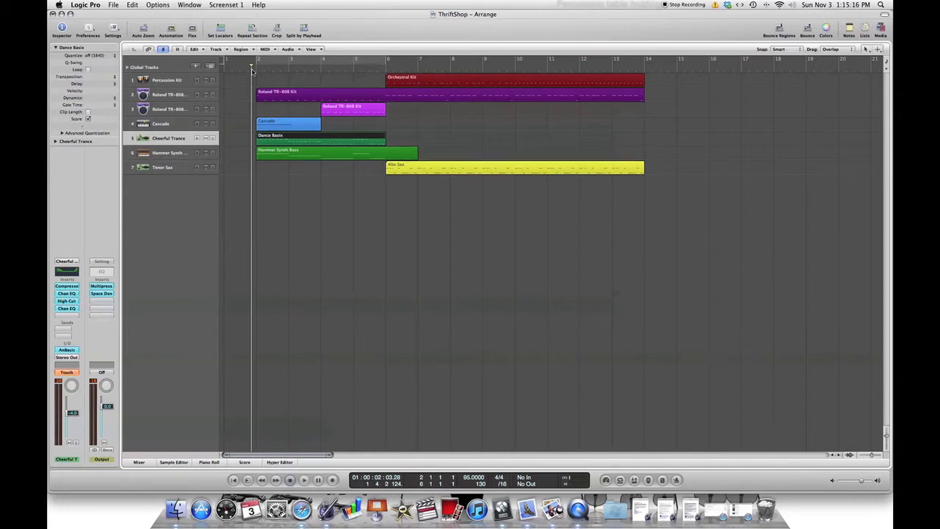
Step: Play the whole arrangement from just before bar 2 to hear the intro and the main section
{"action": "key", "text": "space"}
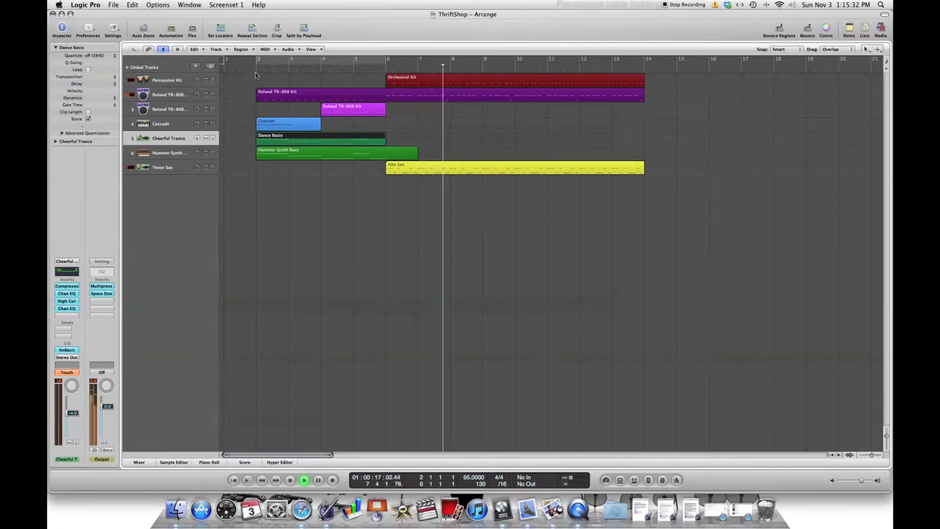
{"action": "key", "text": "space"}
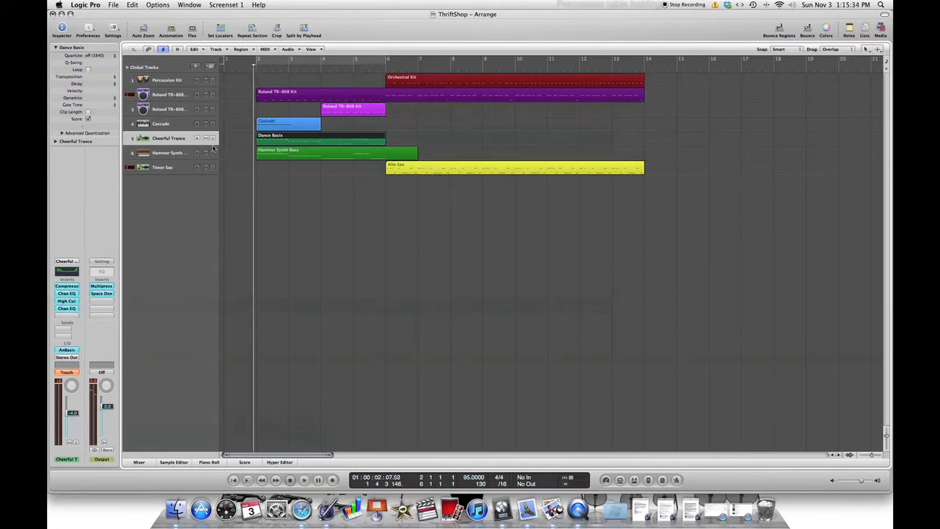
Step: Show track automation and audition the Cheerful Trance track in solo from bar 2, then turn its solo off
{"action": "left_click", "coordinate": [212, 139]}
{"action": "key", "text": "a"}
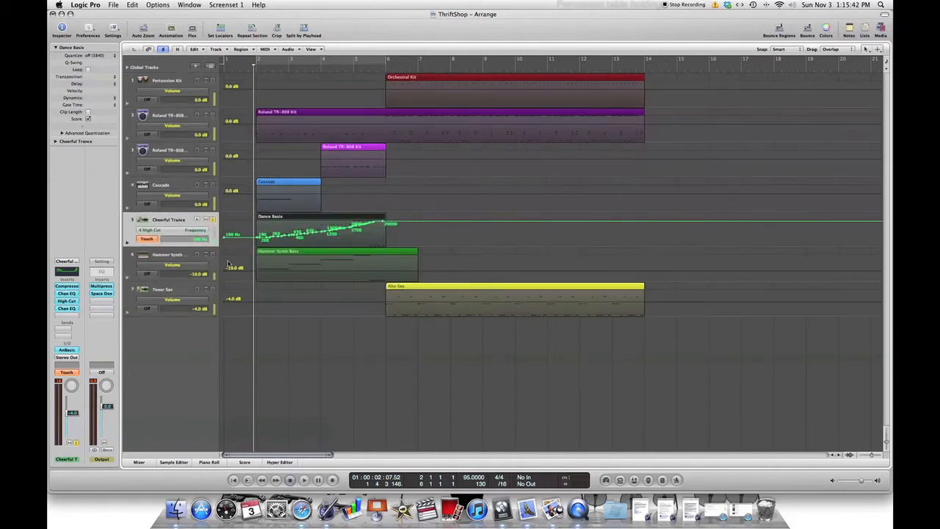
{"action": "key", "text": "space"}
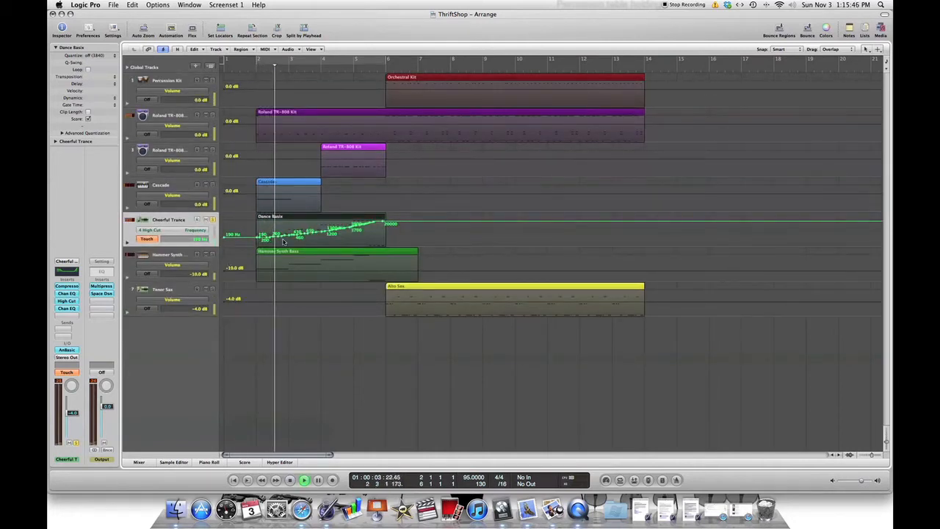
{"action": "left_click", "coordinate": [213, 220]}
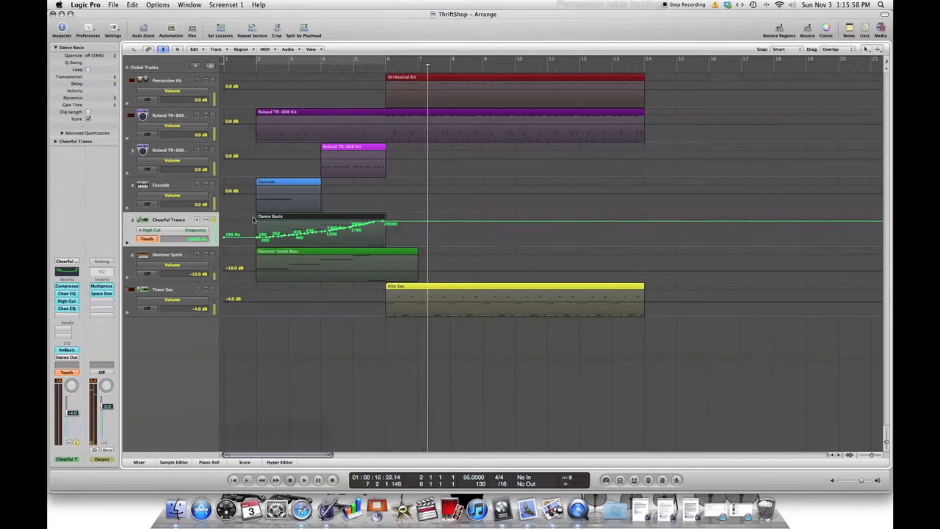
{"action": "left_click", "coordinate": [213, 220]}
{"action": "left_click", "coordinate": [257, 70]}
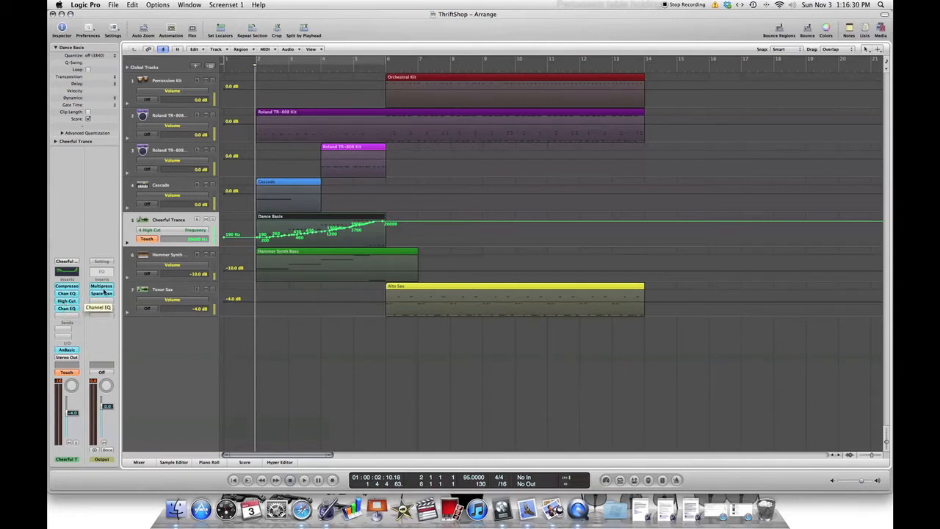
Step: Locate High Cut among the single-band EQ plug-ins and open the High Cut settings of the Cheerful Trance track
{"action": "left_click", "coordinate": [62, 317]}
{"action": "mouse_move", "coordinate": [71, 350]}
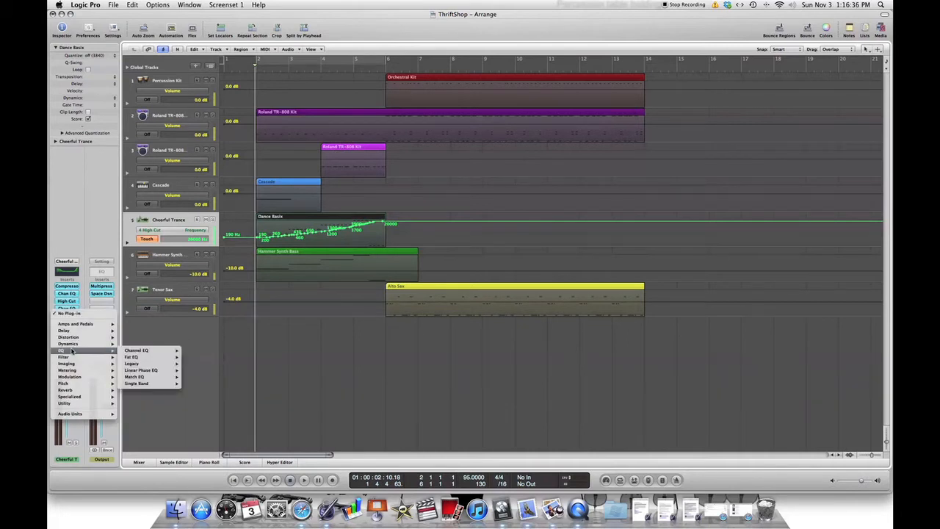
{"action": "mouse_move", "coordinate": [145, 383]}
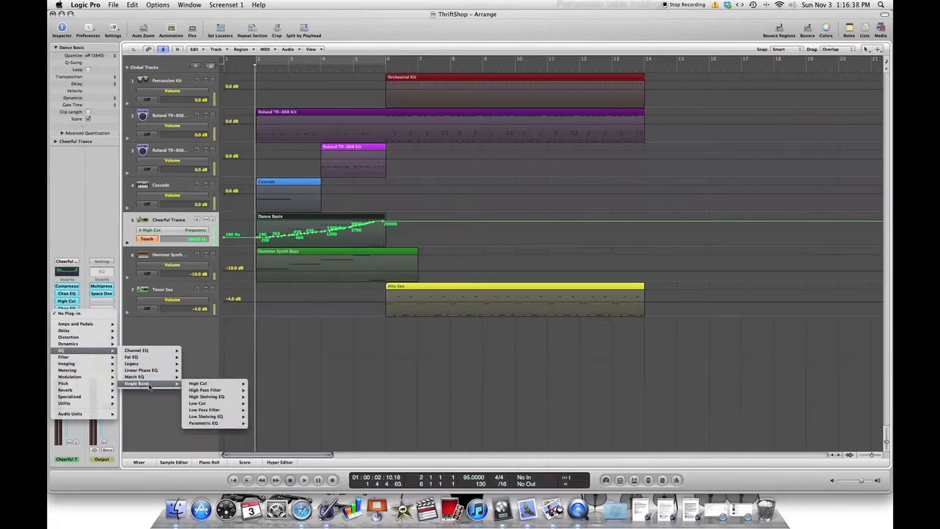
{"action": "mouse_move", "coordinate": [205, 387]}
{"action": "left_click", "coordinate": [262, 384]}
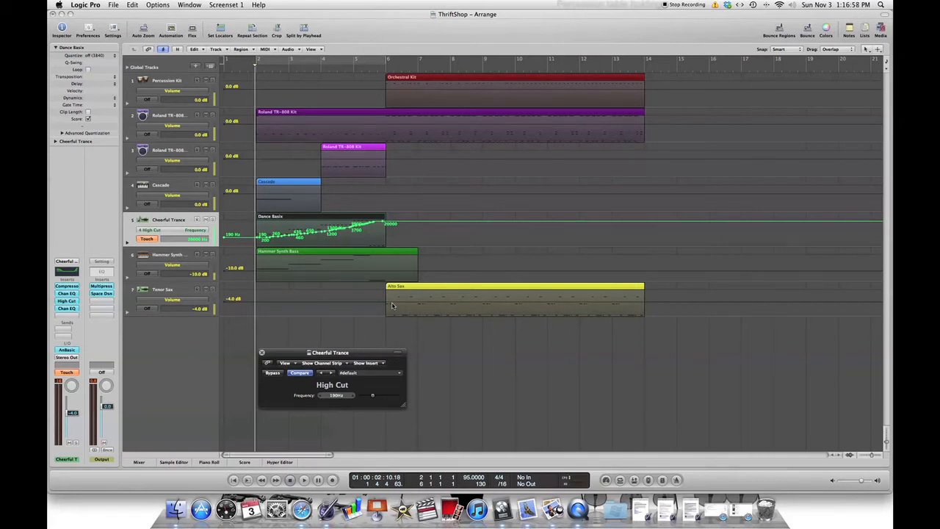
Step: Audition the start of the soloed Cheerful Trance part with the High Cut settings open and return the playhead to bar 2
{"action": "key", "text": "space"}
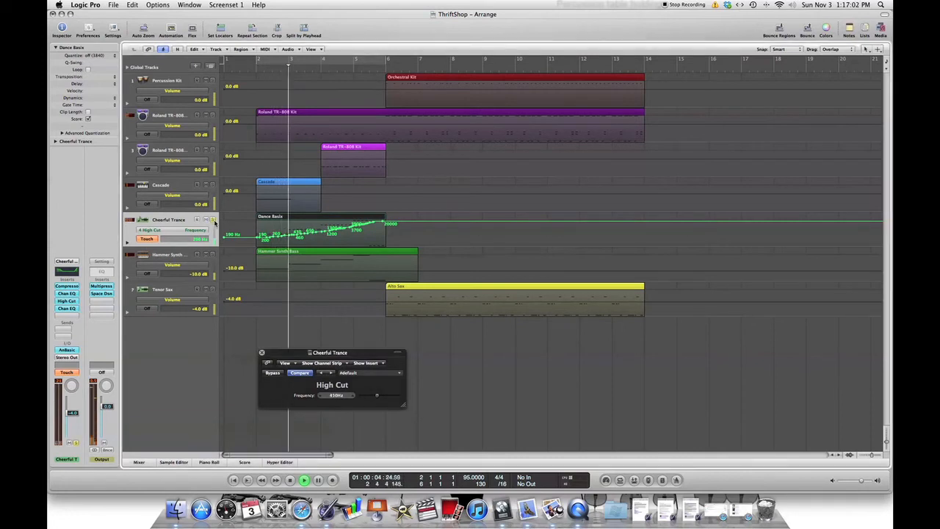
{"action": "left_click", "coordinate": [255, 68]}
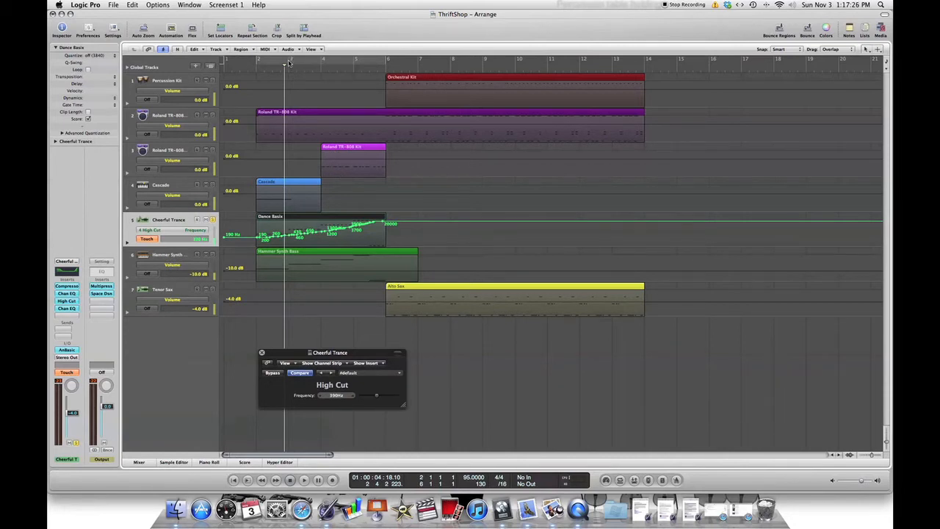
{"action": "left_click", "coordinate": [249, 67]}
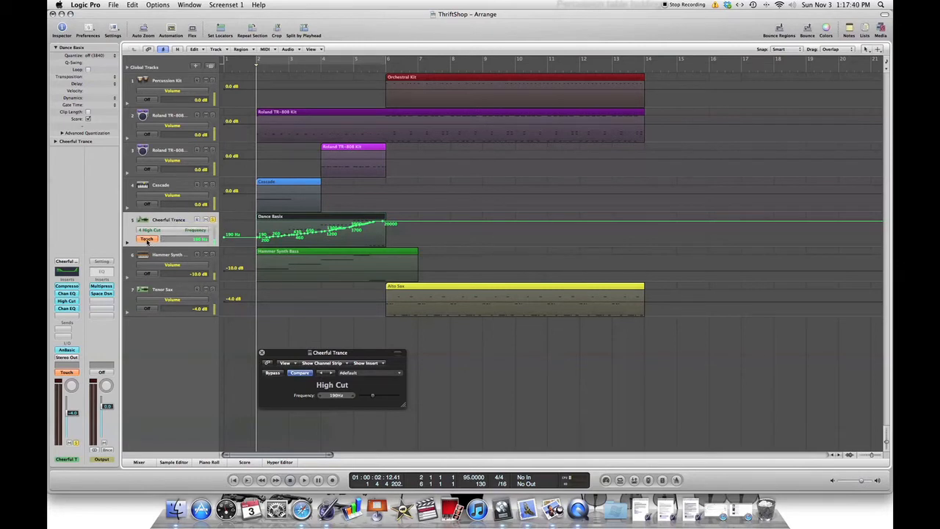
Step: Review the Touch automation mode and play the Cheerful Trance High Cut sweep from bar 2 to bar 6
{"action": "left_click", "coordinate": [147, 206]}
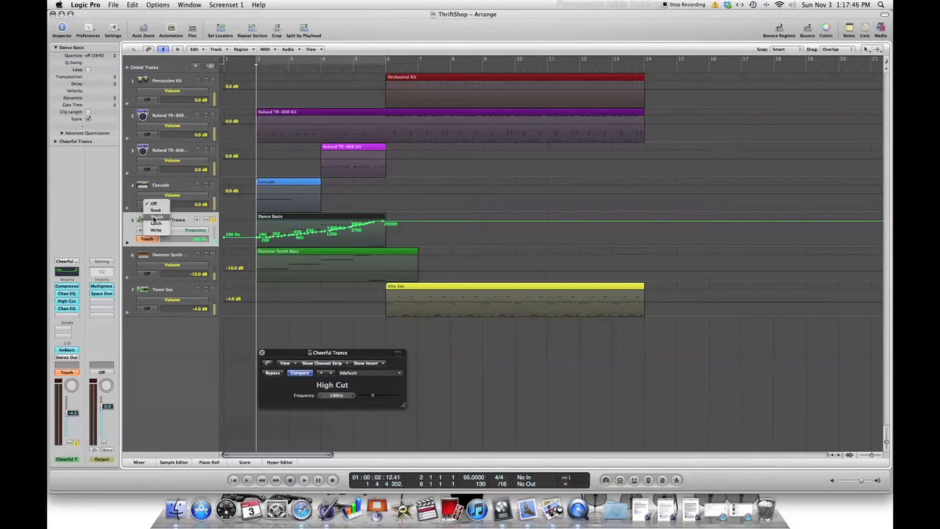
{"action": "left_click", "coordinate": [155, 217]}
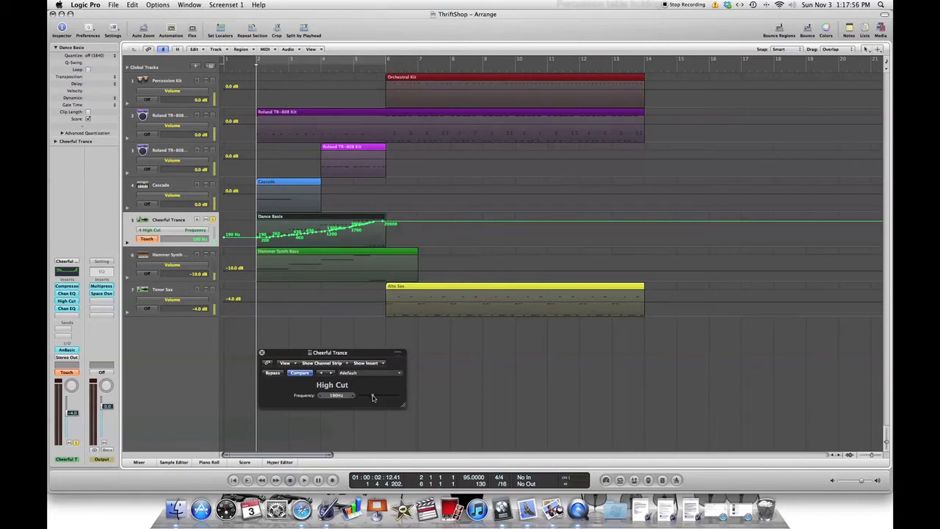
{"action": "key", "text": "space"}
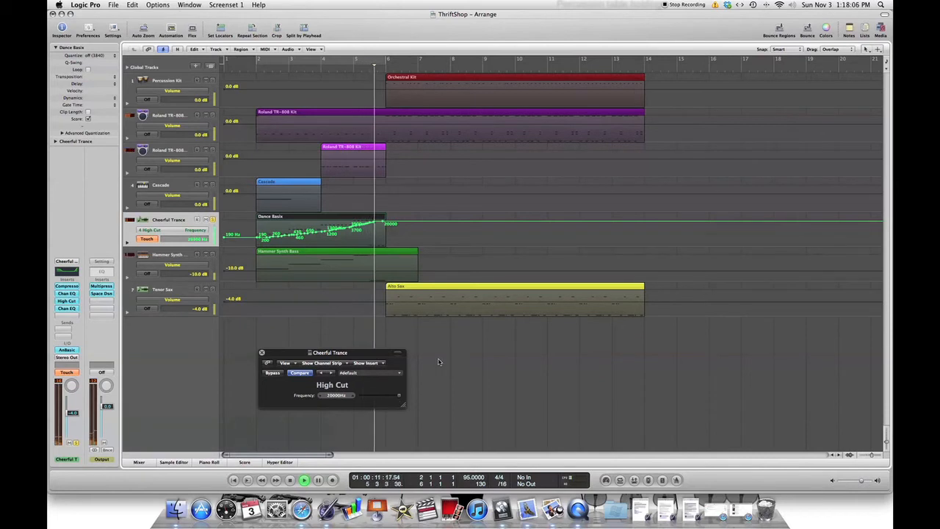
{"action": "key", "text": "space"}
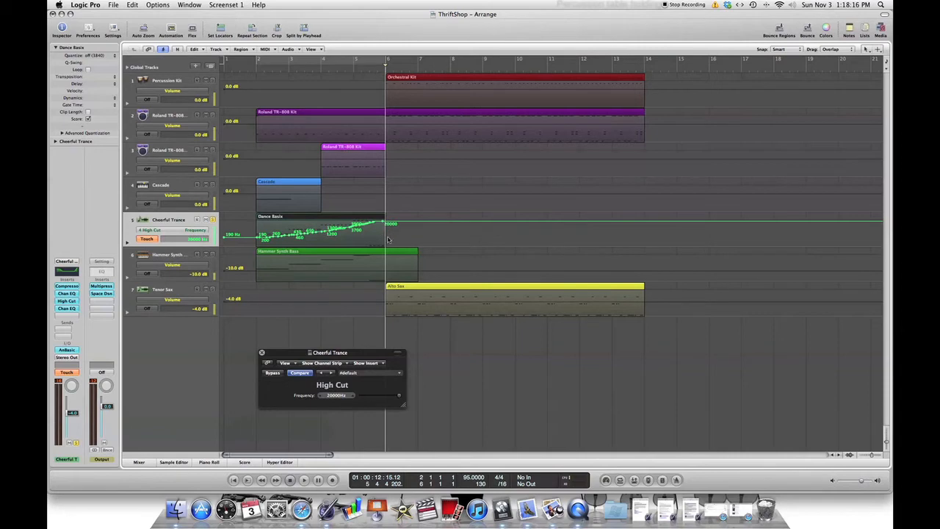
Step: Examine the High Cut frequency automation points along the Cheerful Trance region between bars 2 and 6
{"action": "left_click", "coordinate": [886, 443]}
{"action": "left_click_drag", "start_coordinate": [885, 443], "coordinate": [875, 455]}
{"action": "scroll", "coordinate": [563, 307], "scroll_direction": "left", "scroll_amount": 10}
{"action": "scroll", "coordinate": [563, 307], "scroll_direction": "left", "scroll_amount": 10}
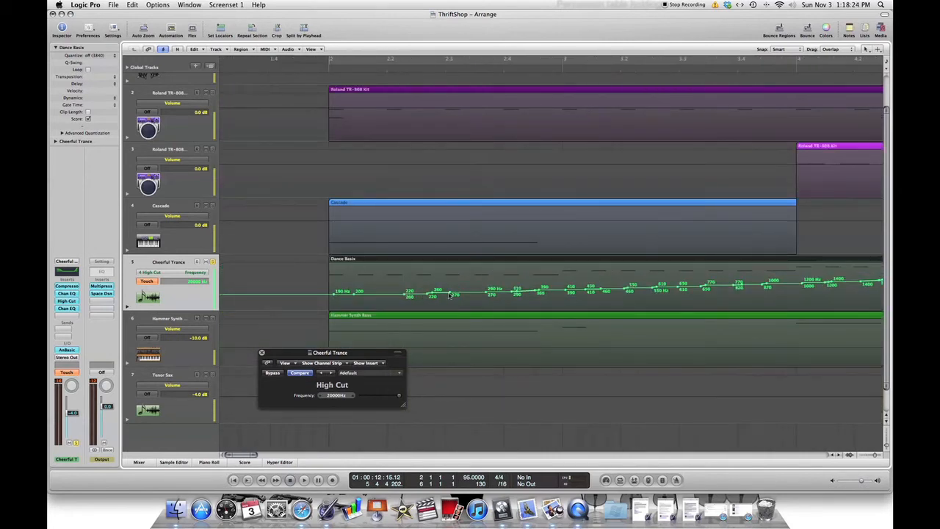
{"action": "scroll", "coordinate": [506, 294], "scroll_direction": "right", "scroll_amount": 3}
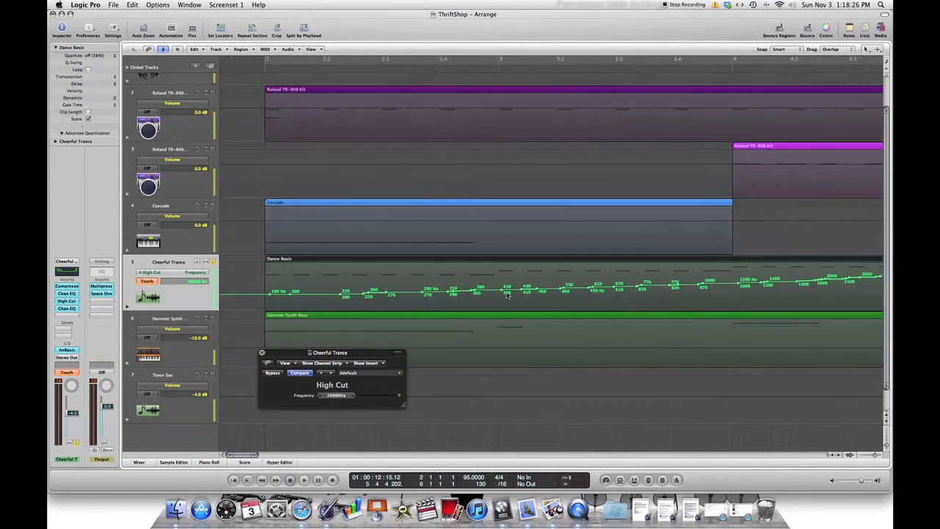
{"action": "scroll", "coordinate": [507, 294], "scroll_direction": "right", "scroll_amount": 4}
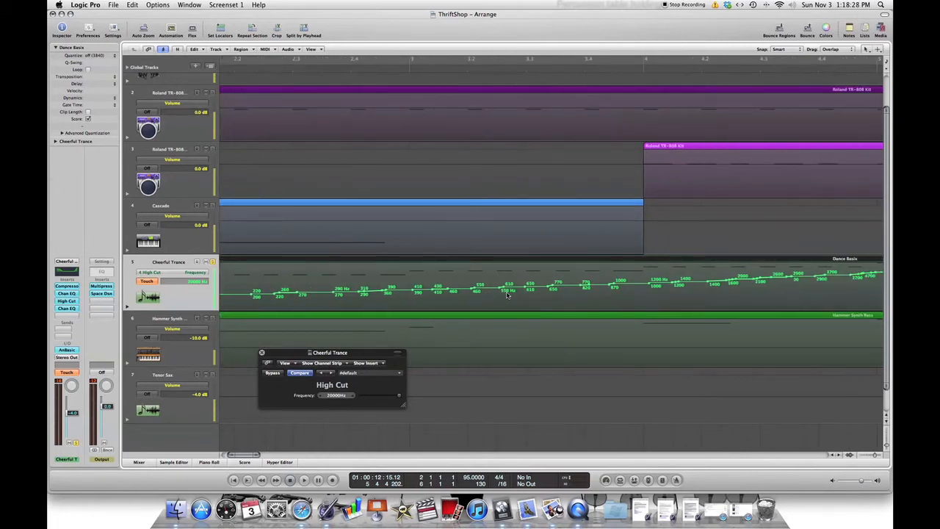
{"action": "scroll", "coordinate": [507, 294], "scroll_direction": "right", "scroll_amount": 8}
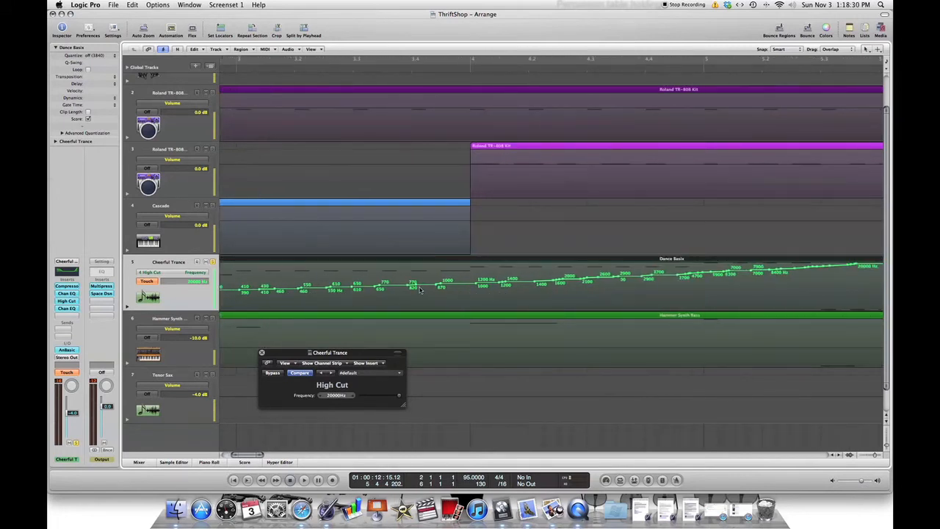
{"action": "scroll", "coordinate": [399, 290], "scroll_direction": "left", "scroll_amount": 10}
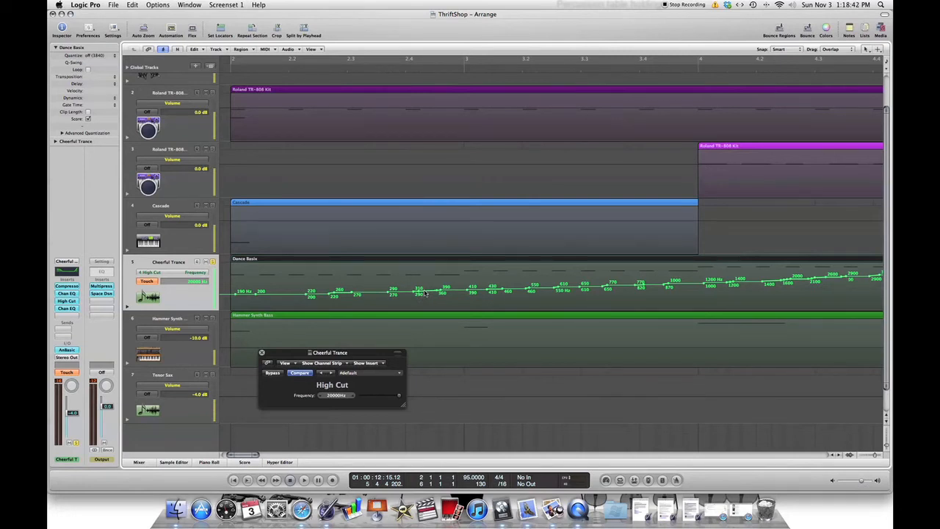
{"action": "scroll", "coordinate": [459, 294], "scroll_direction": "right", "scroll_amount": 10}
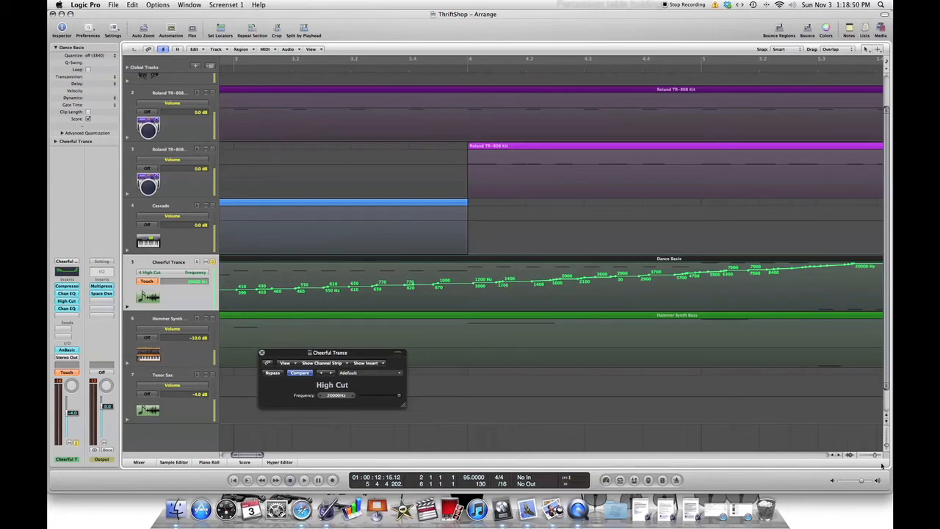
{"action": "left_click_drag", "start_coordinate": [875, 455], "coordinate": [871, 456]}
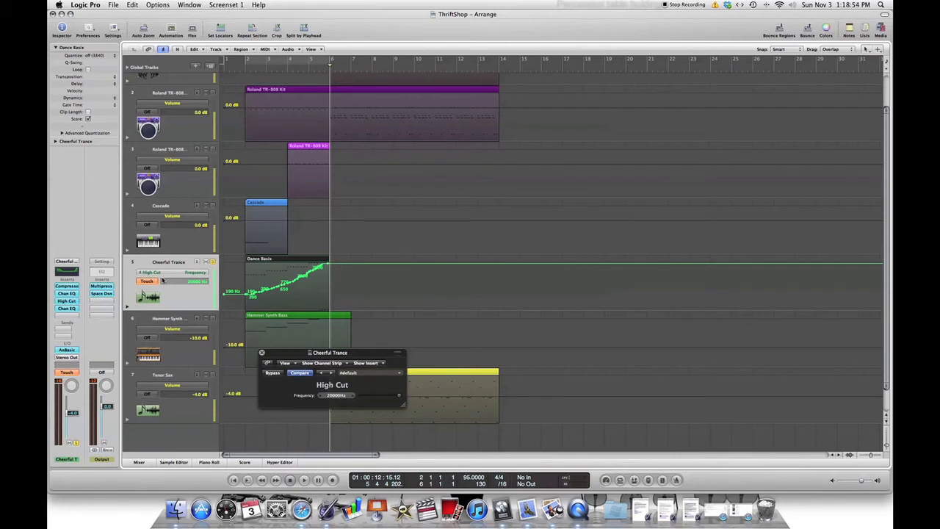
Step: Replay the High Cut sweep on Cheerful Trance from just before bar 2 and stop partway through the region
{"action": "left_click", "coordinate": [240, 69]}
{"action": "left_click", "coordinate": [371, 396]}
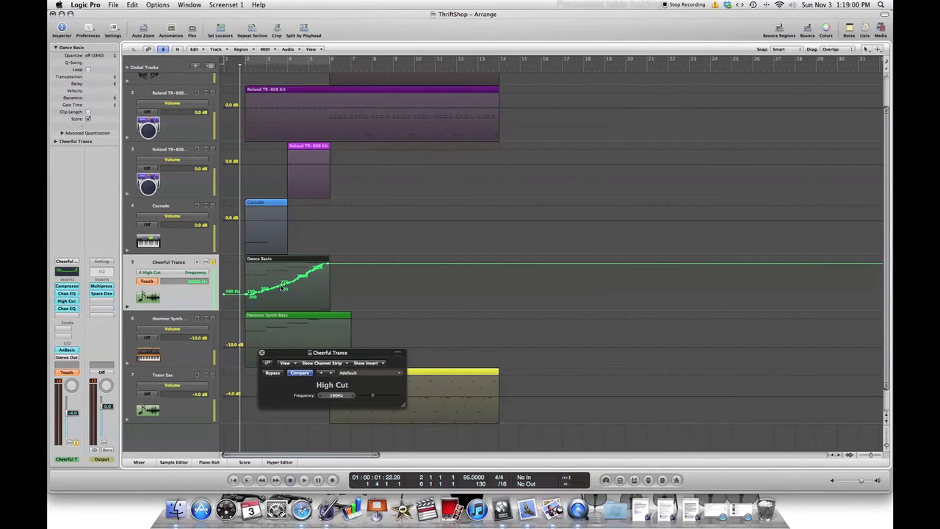
{"action": "key", "text": "space"}
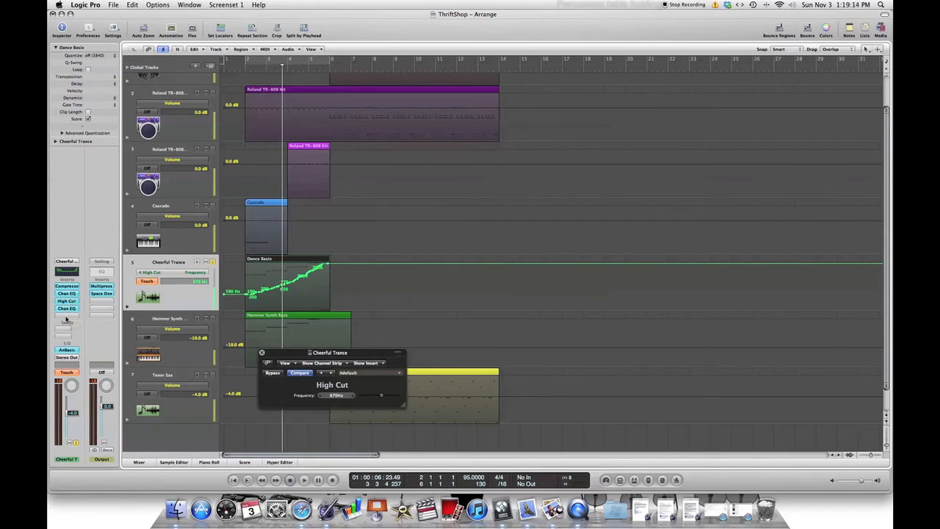
Step: Open a Channel EQ on the Cheerful Trance track and lower its high-cut band frequency to about 31.5 Hz
{"action": "left_click", "coordinate": [66, 320]}
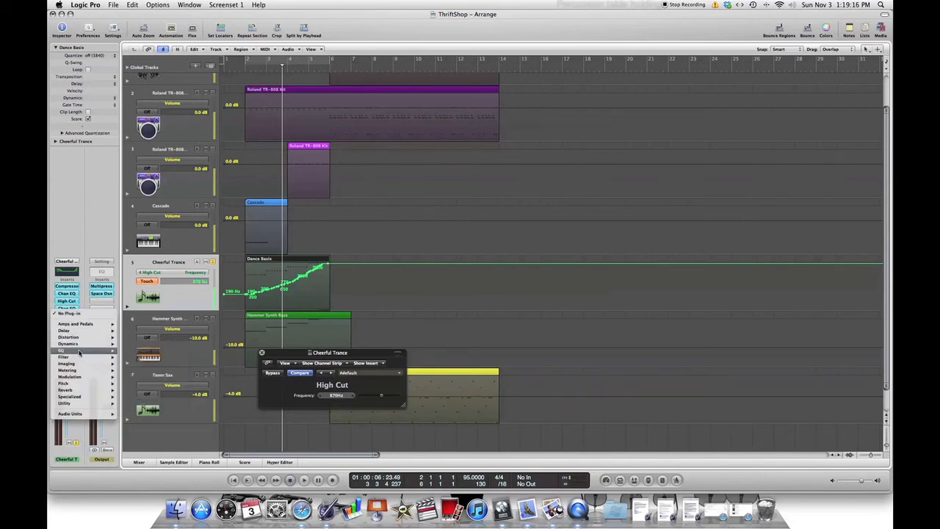
{"action": "mouse_move", "coordinate": [79, 352]}
{"action": "mouse_move", "coordinate": [142, 354]}
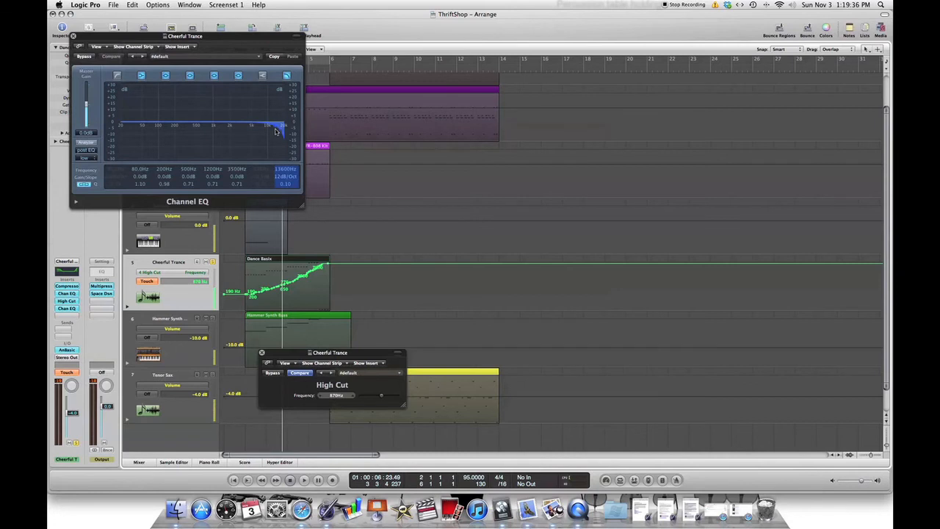
{"action": "left_click_drag", "start_coordinate": [277, 128], "coordinate": [139, 152]}
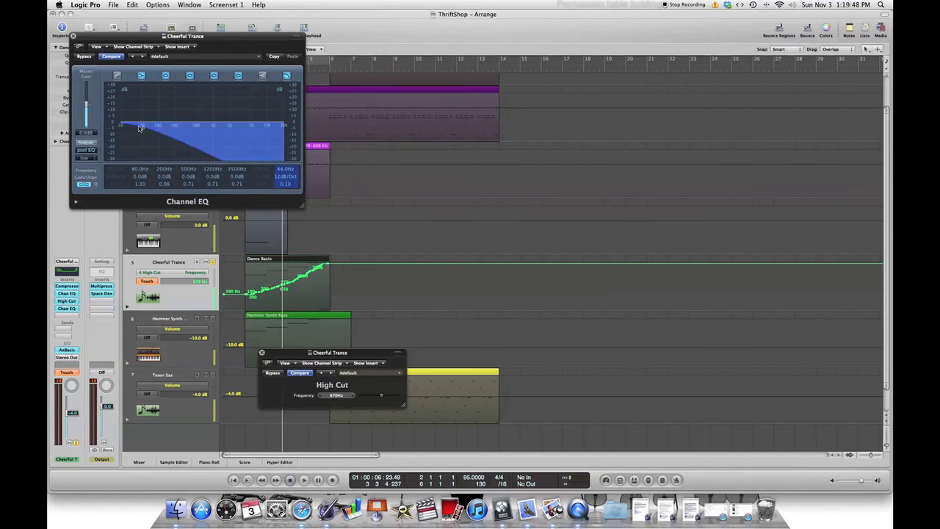
{"action": "left_click_drag", "start_coordinate": [142, 130], "coordinate": [133, 130]}
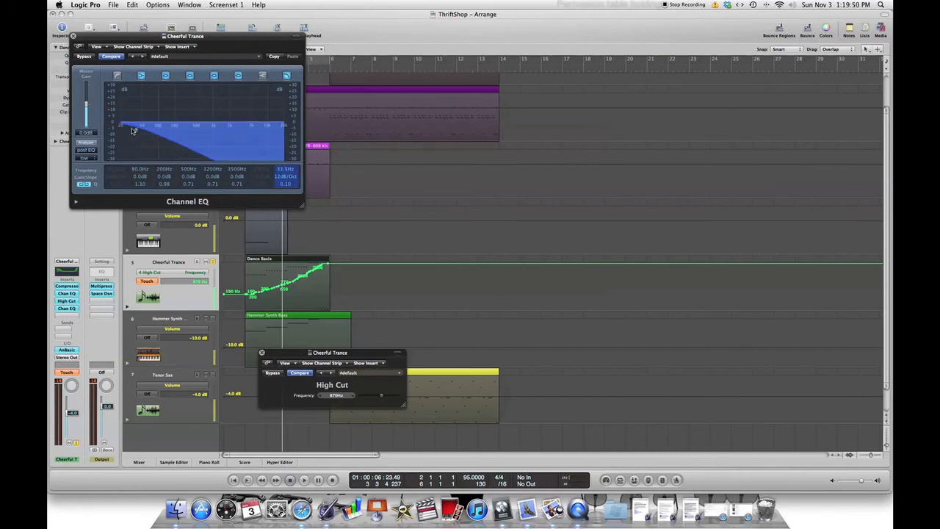